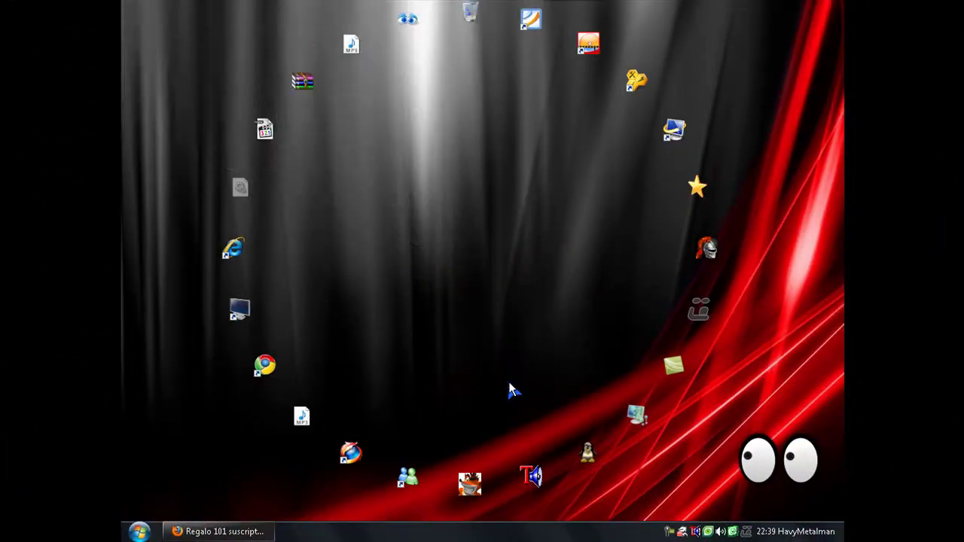
Restore Firefox and scroll up and down through the YouTube channel's comments and members.
{"action": "left_click_drag", "start_coordinate": [596, 110], "coordinate": [332, 395]}
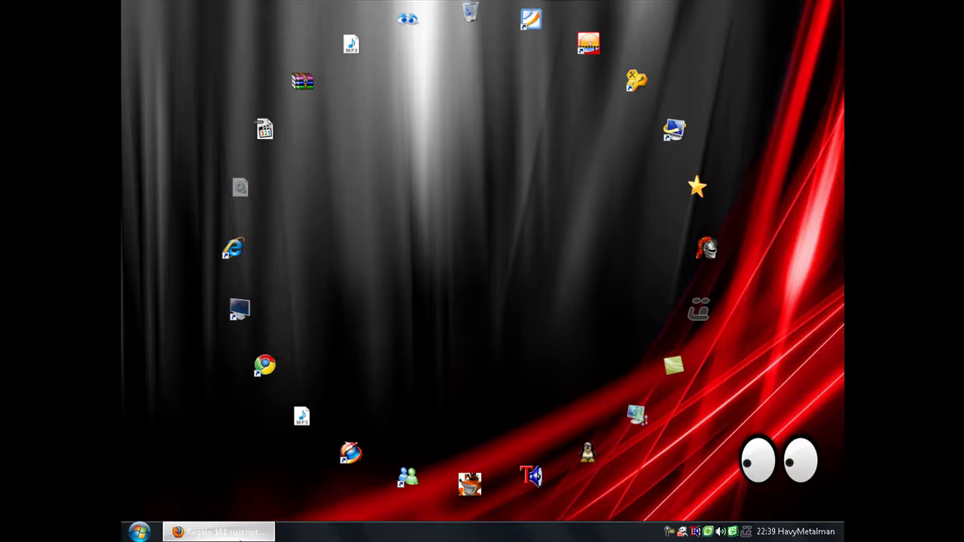
{"action": "left_click", "coordinate": [226, 532]}
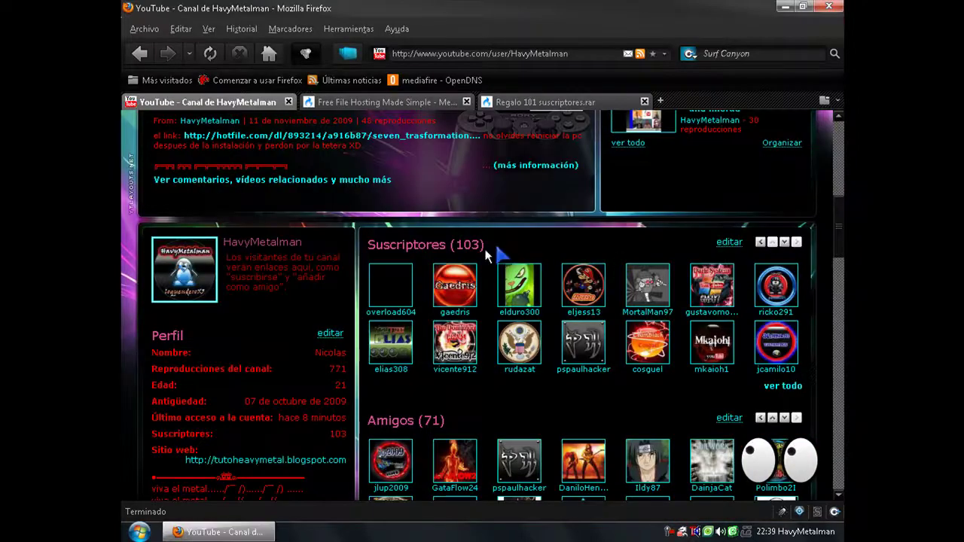
{"action": "scroll", "coordinate": [497, 251], "scroll_direction": "down", "scroll_amount": 3}
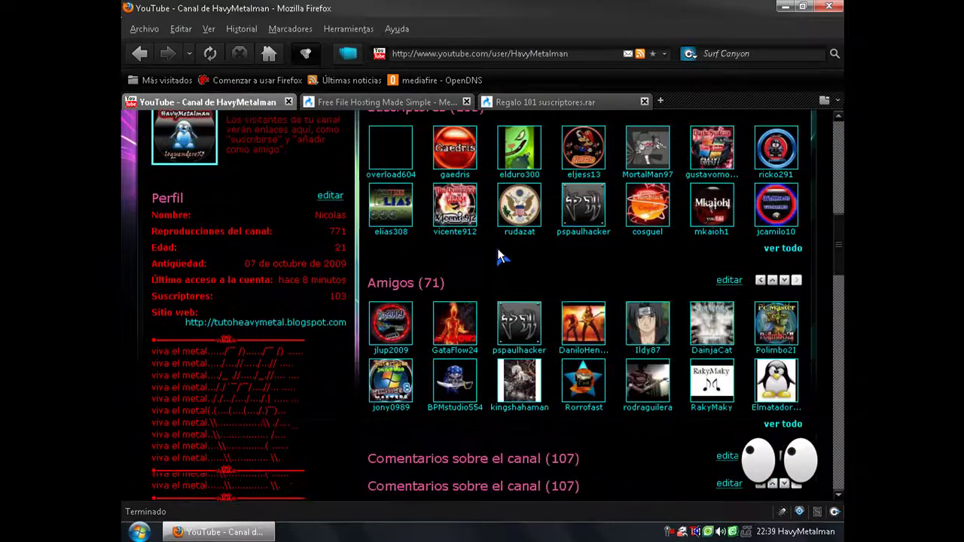
{"action": "scroll", "coordinate": [497, 257], "scroll_direction": "down", "scroll_amount": 8}
{"action": "scroll", "coordinate": [482, 249], "scroll_direction": "up", "scroll_amount": 3}
{"action": "scroll", "coordinate": [482, 249], "scroll_direction": "down", "scroll_amount": 3}
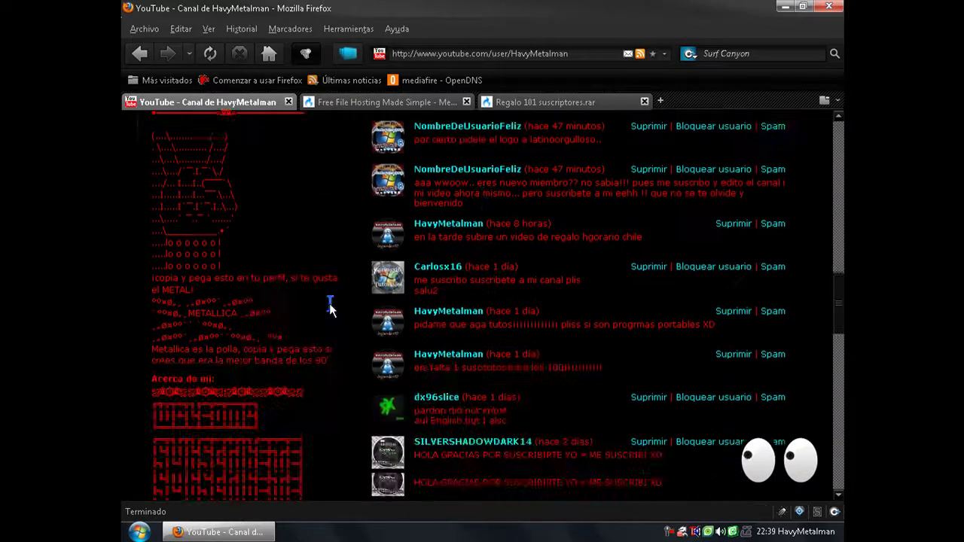
{"action": "scroll", "coordinate": [329, 303], "scroll_direction": "down", "scroll_amount": 5}
{"action": "scroll", "coordinate": [329, 309], "scroll_direction": "up", "scroll_amount": 2}
{"action": "scroll", "coordinate": [324, 305], "scroll_direction": "down", "scroll_amount": 5}
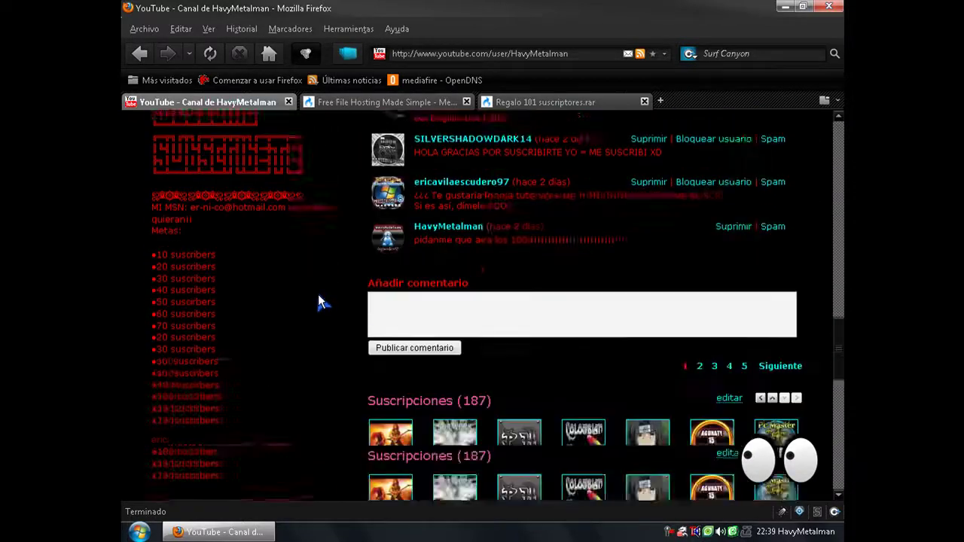
{"action": "scroll", "coordinate": [317, 302], "scroll_direction": "down", "scroll_amount": 5}
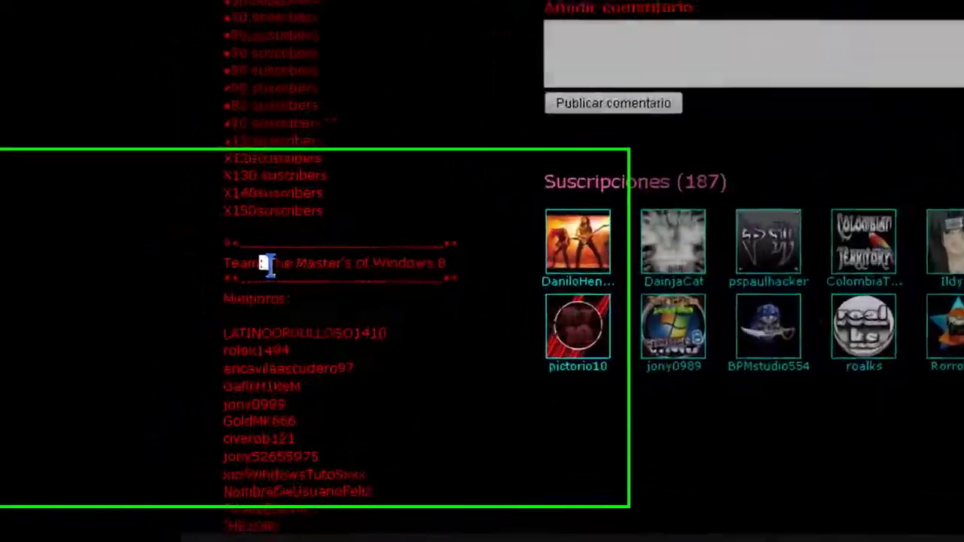
Highlight lines like the Team line and a member name, clear them, then return to the top.
{"action": "left_click_drag", "start_coordinate": [176, 316], "coordinate": [298, 320]}
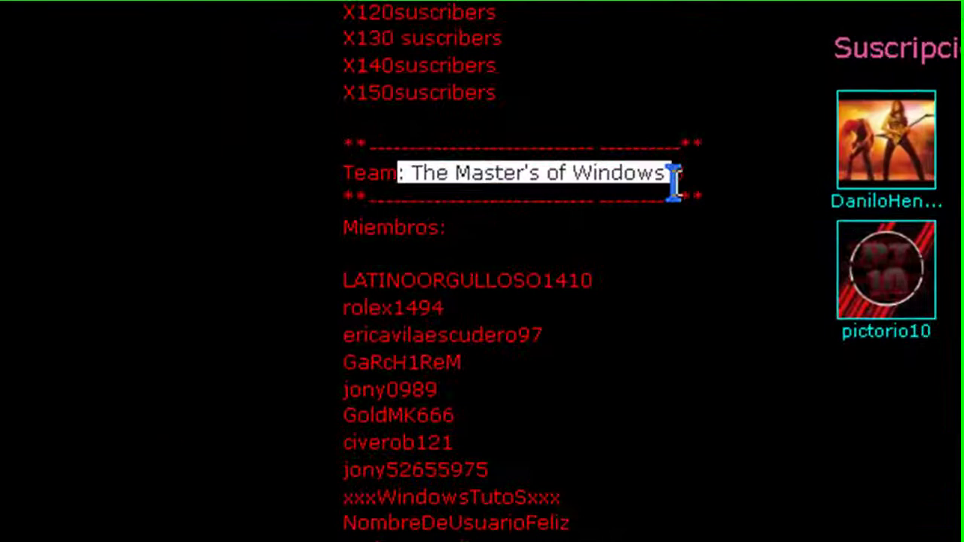
{"action": "left_click", "coordinate": [727, 185]}
{"action": "left_click_drag", "start_coordinate": [687, 172], "coordinate": [519, 173]}
{"action": "left_click", "coordinate": [675, 218]}
{"action": "scroll", "coordinate": [674, 218], "scroll_direction": "down", "scroll_amount": 5}
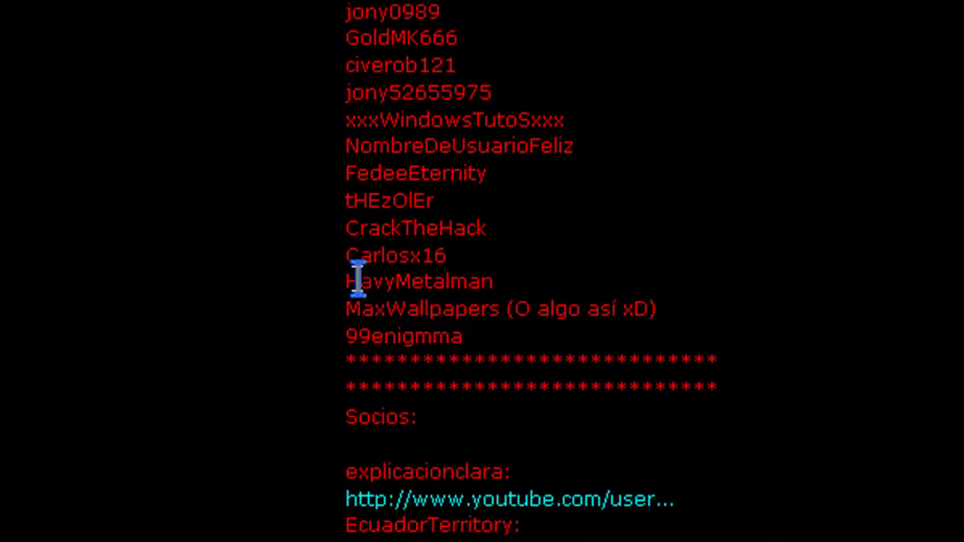
{"action": "left_click_drag", "start_coordinate": [345, 281], "coordinate": [555, 286]}
{"action": "left_click", "coordinate": [555, 286]}
{"action": "scroll", "coordinate": [555, 287], "scroll_direction": "down", "scroll_amount": 4}
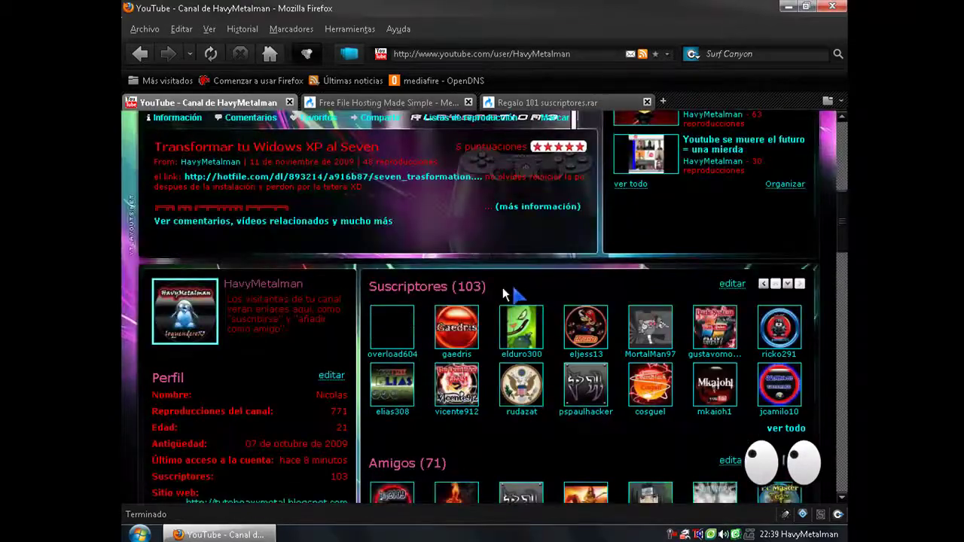
{"action": "scroll", "coordinate": [508, 287], "scroll_direction": "up", "scroll_amount": 3}
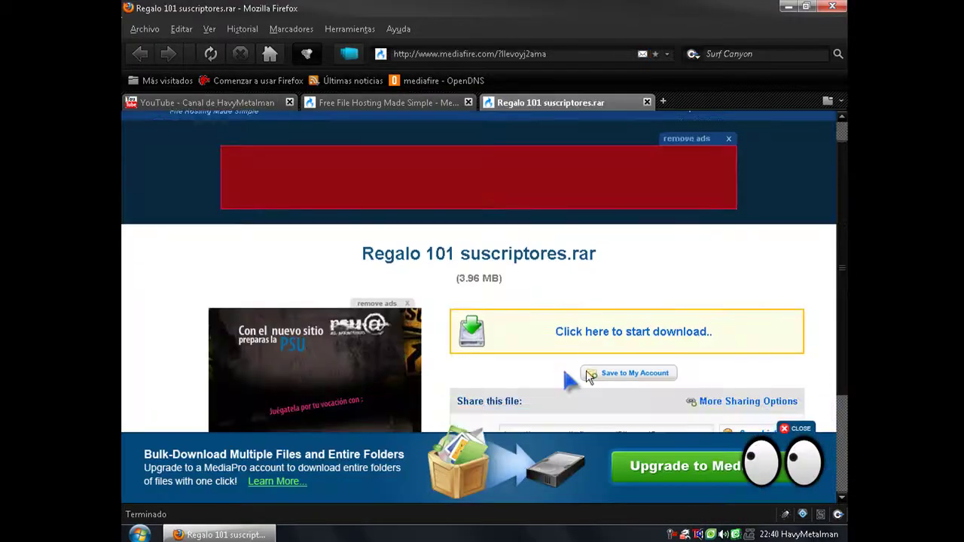
Close the ad banner, then start and cancel the Regalo 101 suscriptores.rar download.
{"action": "left_click", "coordinate": [803, 430]}
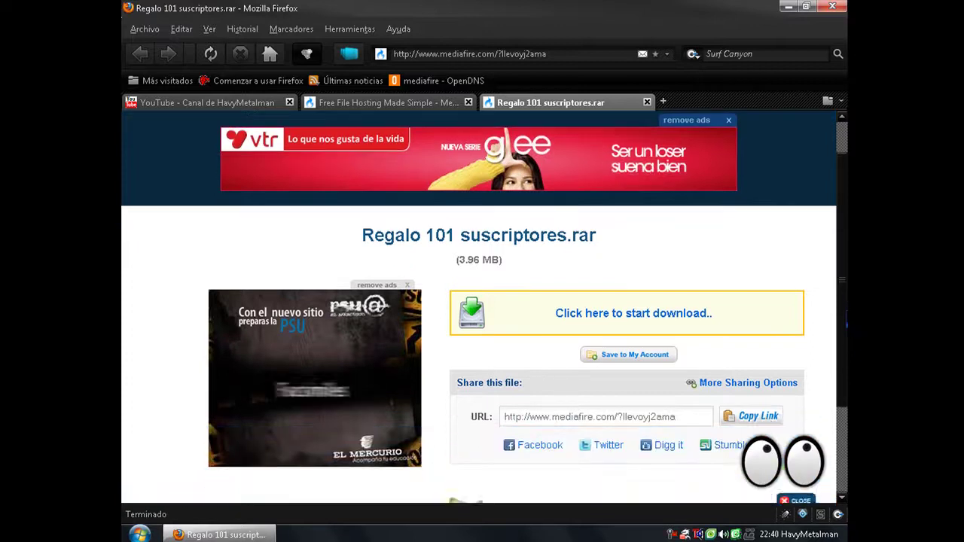
{"action": "left_click", "coordinate": [599, 315]}
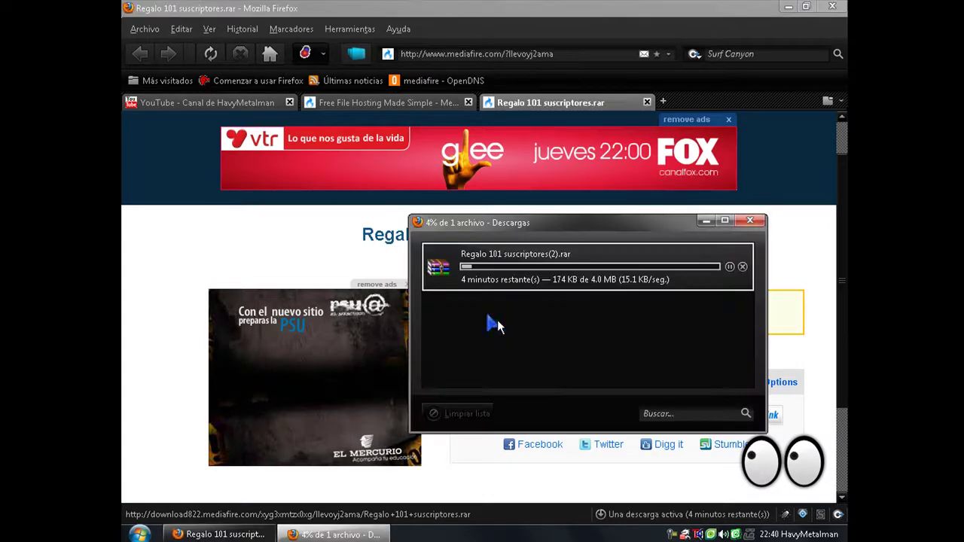
{"action": "left_click", "coordinate": [742, 267]}
Clear the Downloads list, close it, and close the Regalo and MediaFire tabs.
{"action": "left_click", "coordinate": [461, 414]}
{"action": "left_click", "coordinate": [749, 220]}
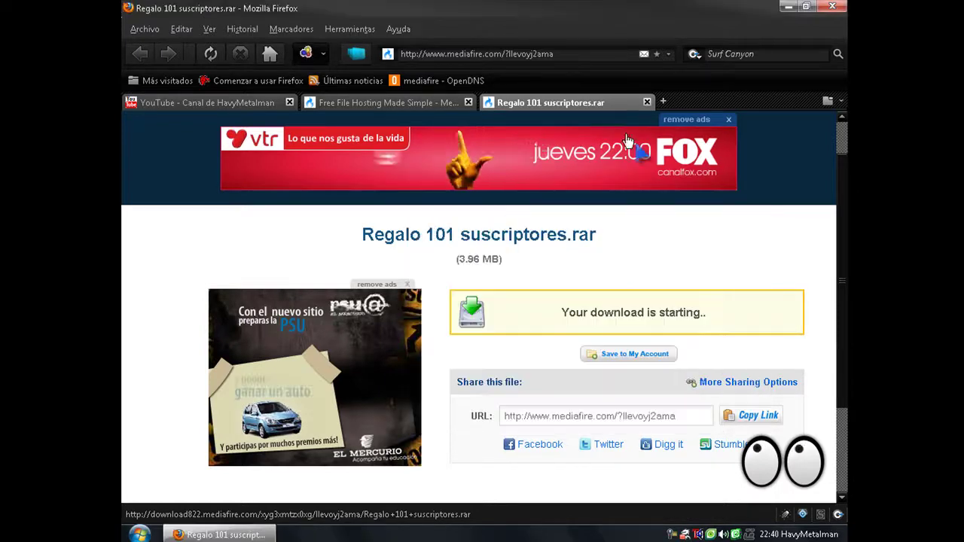
{"action": "left_click", "coordinate": [647, 101]}
{"action": "left_click", "coordinate": [468, 101]}
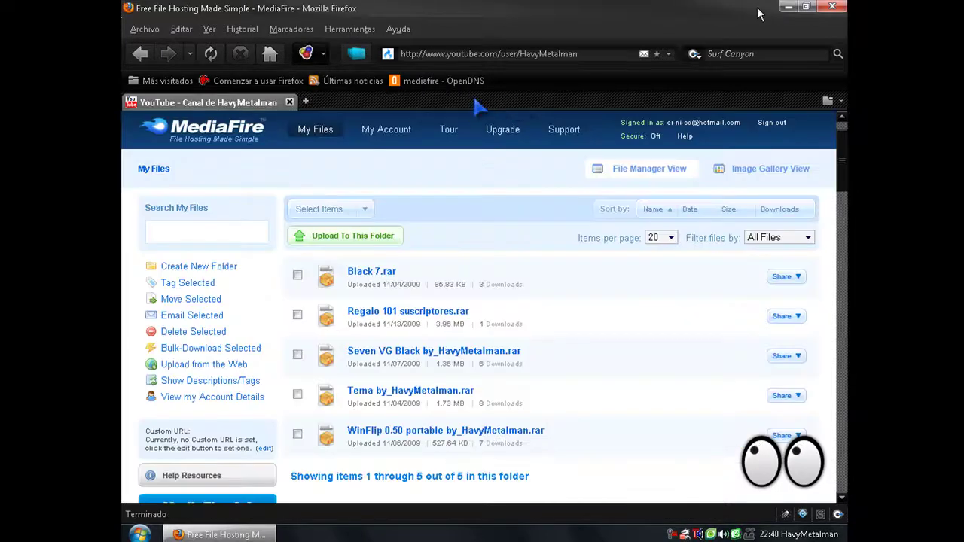
Minimize Firefox and the Pack De Fondos folder window to show the desktop's icon ring.
{"action": "left_click", "coordinate": [788, 7]}
{"action": "left_click_drag", "start_coordinate": [543, 166], "coordinate": [407, 322]}
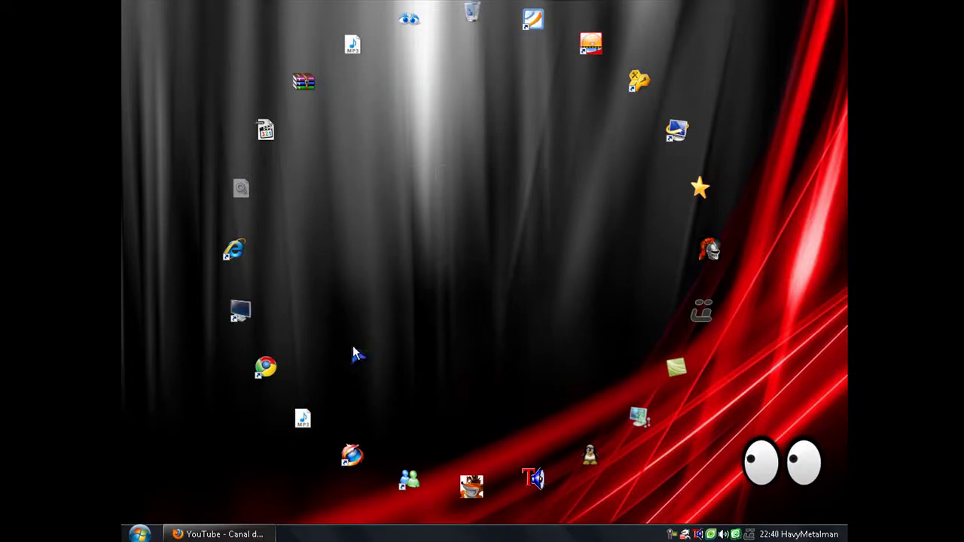
{"action": "left_click_drag", "start_coordinate": [358, 354], "coordinate": [512, 181]}
{"action": "left_click_drag", "start_coordinate": [407, 144], "coordinate": [313, 271]}
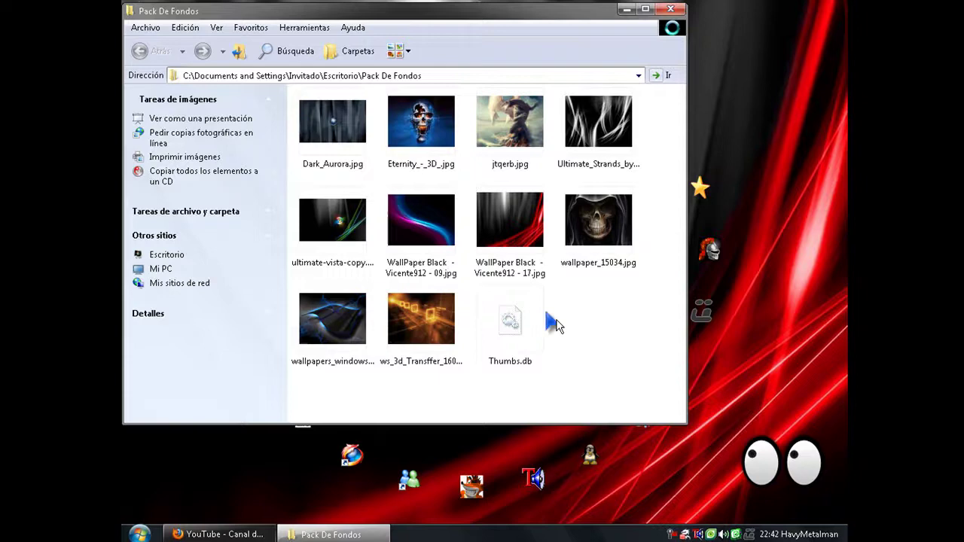
{"action": "left_click_drag", "start_coordinate": [647, 358], "coordinate": [632, 421]}
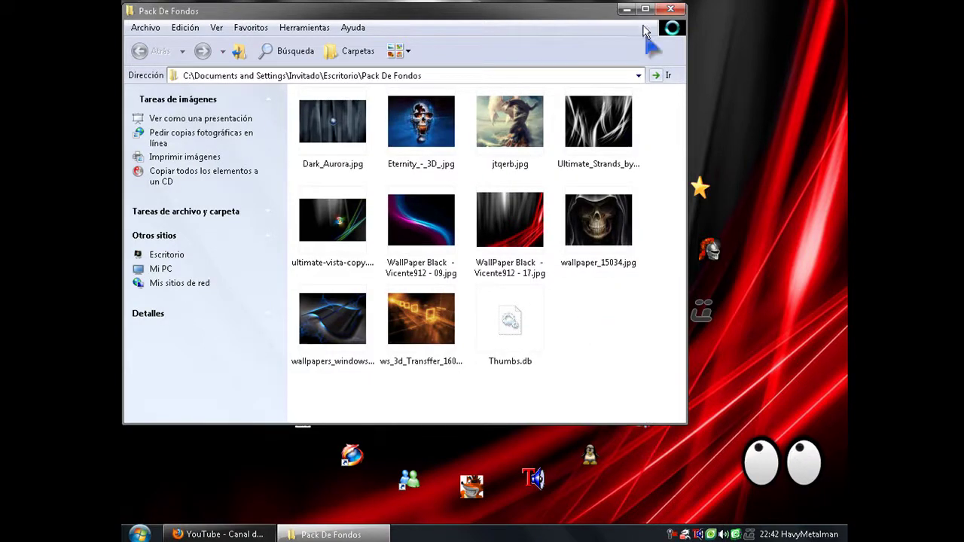
{"action": "left_click", "coordinate": [626, 10]}
{"action": "left_click_drag", "start_coordinate": [199, 59], "coordinate": [145, 88]}
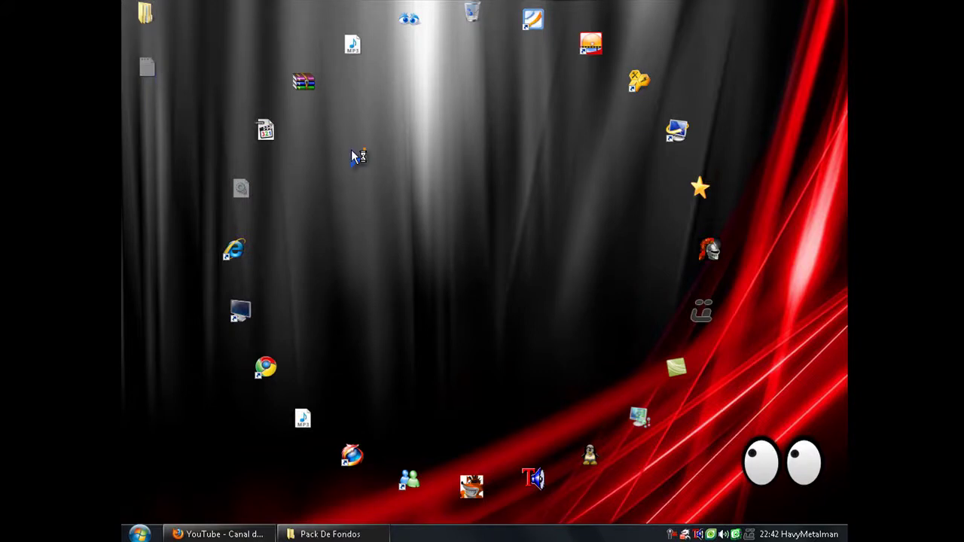
{"action": "left_click_drag", "start_coordinate": [545, 180], "coordinate": [791, 302]}
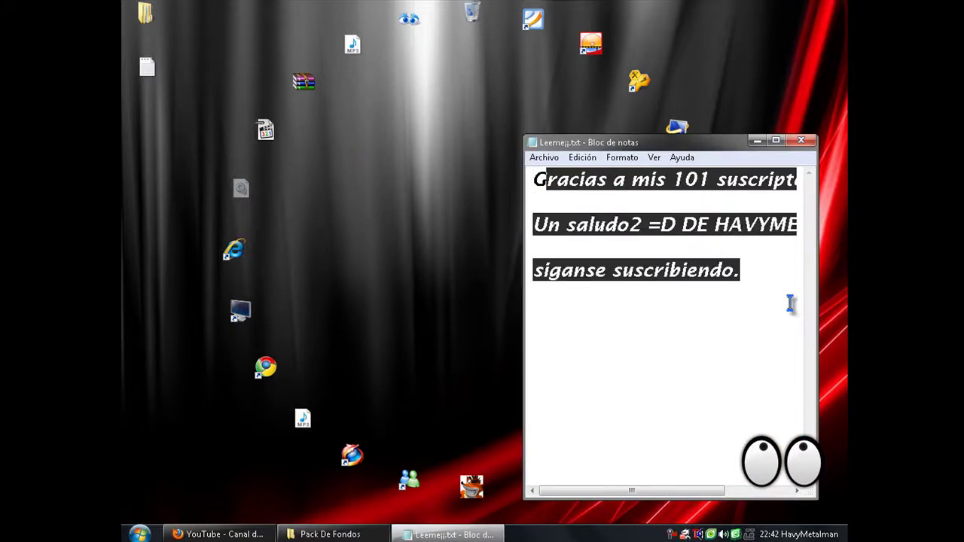
{"action": "left_click", "coordinate": [790, 303]}
{"action": "left_click", "coordinate": [800, 141]}
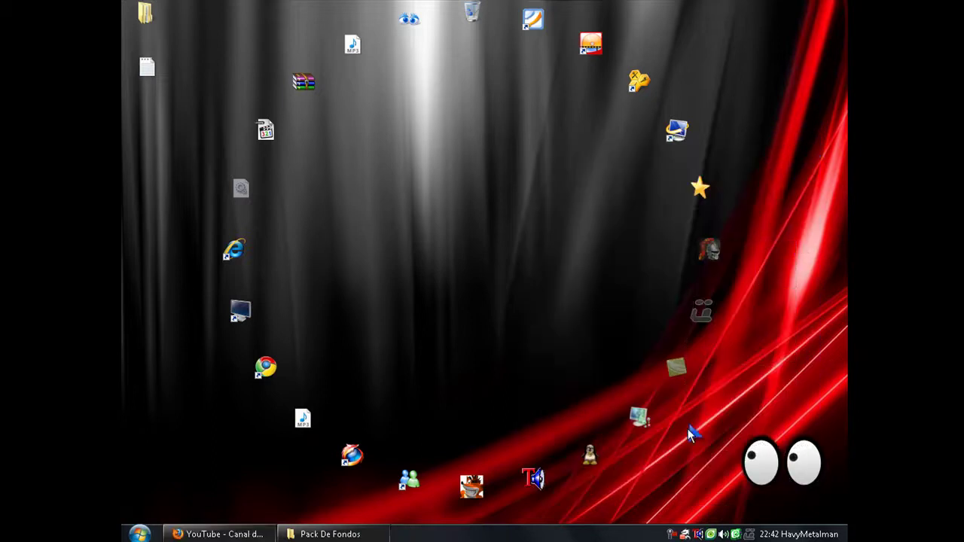
{"action": "left_click_drag", "start_coordinate": [673, 467], "coordinate": [676, 447]}
{"action": "left_click", "coordinate": [658, 426]}
{"action": "left_click_drag", "start_coordinate": [497, 182], "coordinate": [599, 184]}
{"action": "left_click_drag", "start_coordinate": [749, 172], "coordinate": [667, 211]}
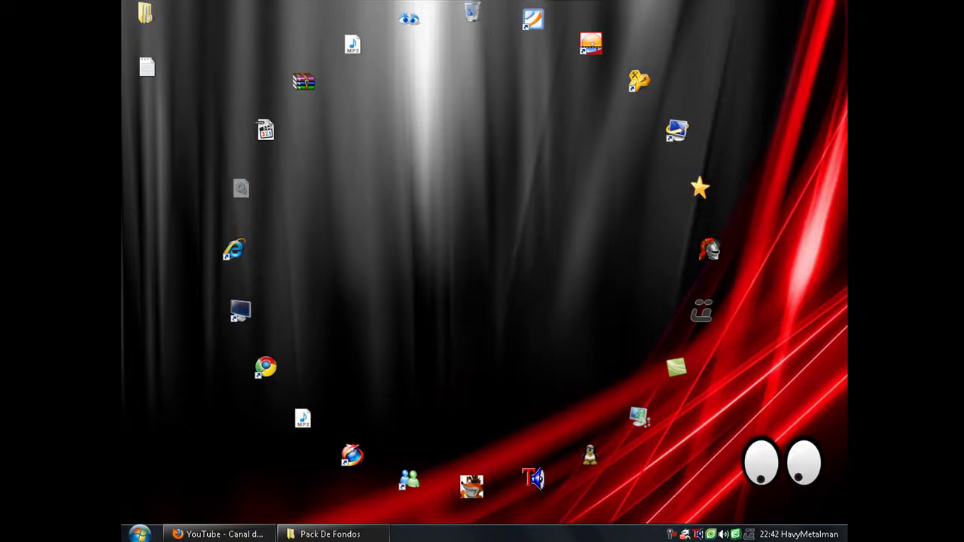
{"action": "left_click_drag", "start_coordinate": [800, 57], "coordinate": [151, 519]}
Line the desktop icons up along the bottom with Shock Desktop's Align > Bottom layout.
{"action": "left_click", "coordinate": [476, 515]}
{"action": "right_click", "coordinate": [735, 533]}
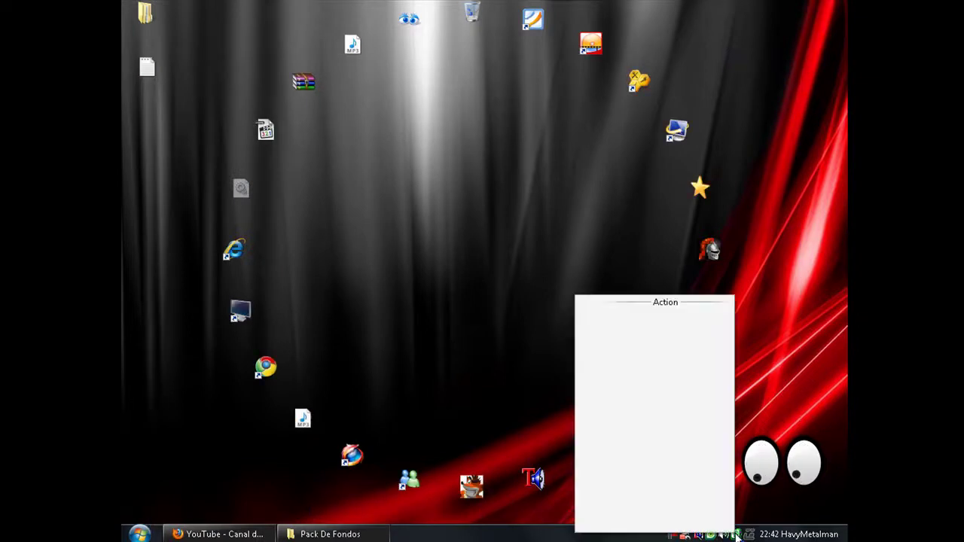
{"action": "mouse_move", "coordinate": [681, 370]}
{"action": "mouse_move", "coordinate": [759, 368]}
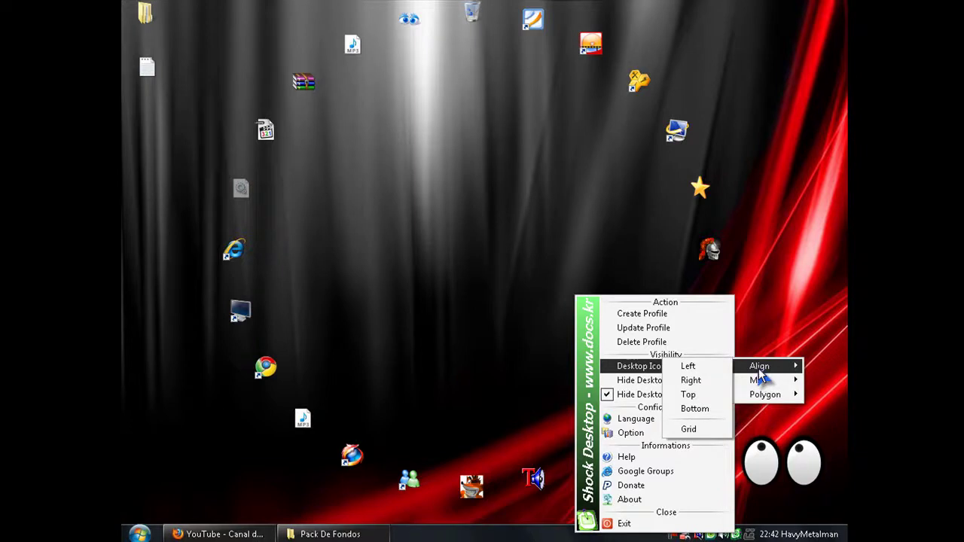
{"action": "left_click", "coordinate": [710, 404]}
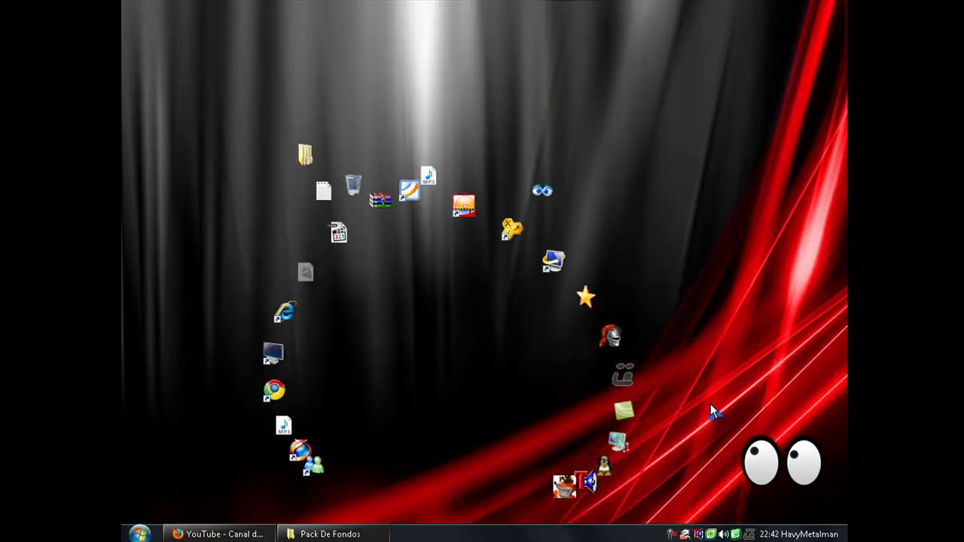
Arrange the desktop icons into an ellipse with the Misc > Ellipse layout.
{"action": "right_click", "coordinate": [735, 533]}
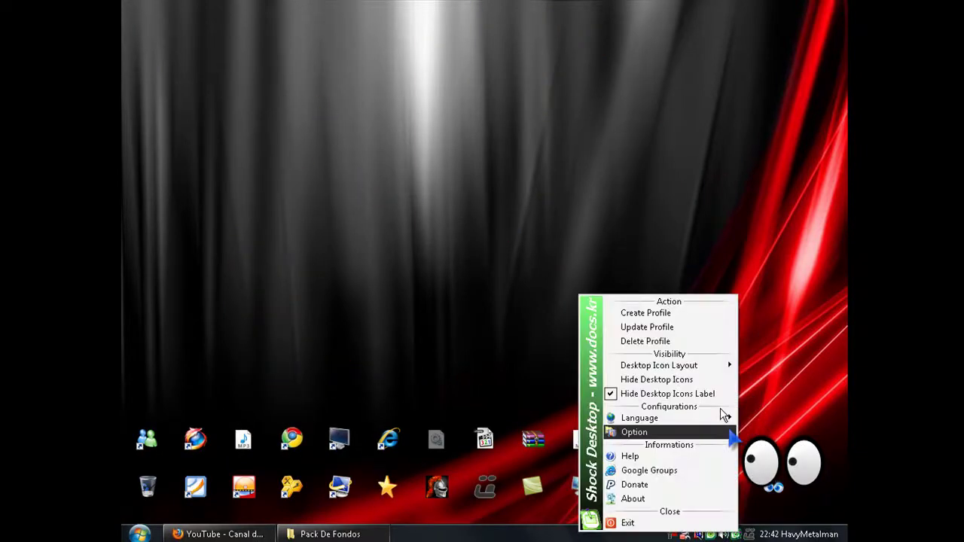
{"action": "mouse_move", "coordinate": [708, 365]}
{"action": "mouse_move", "coordinate": [757, 367]}
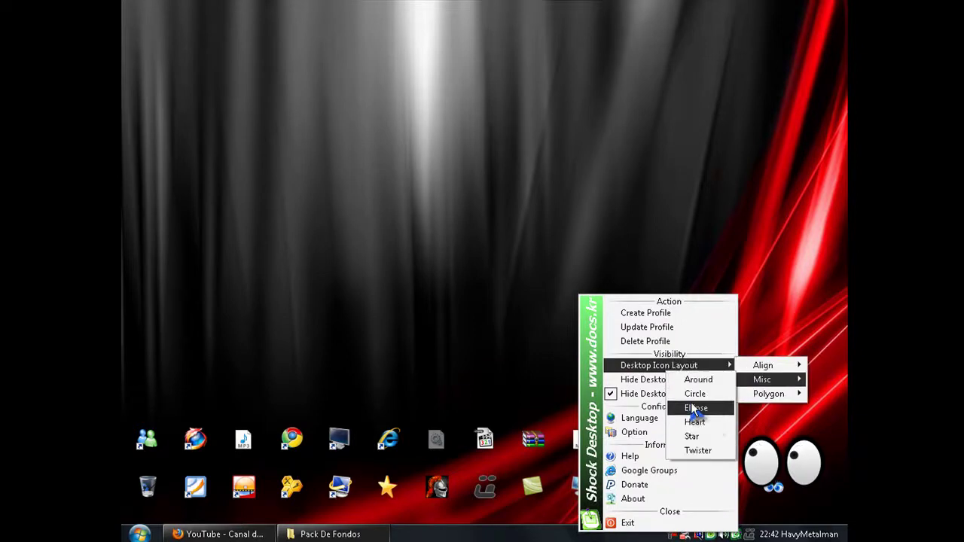
{"action": "left_click", "coordinate": [692, 407]}
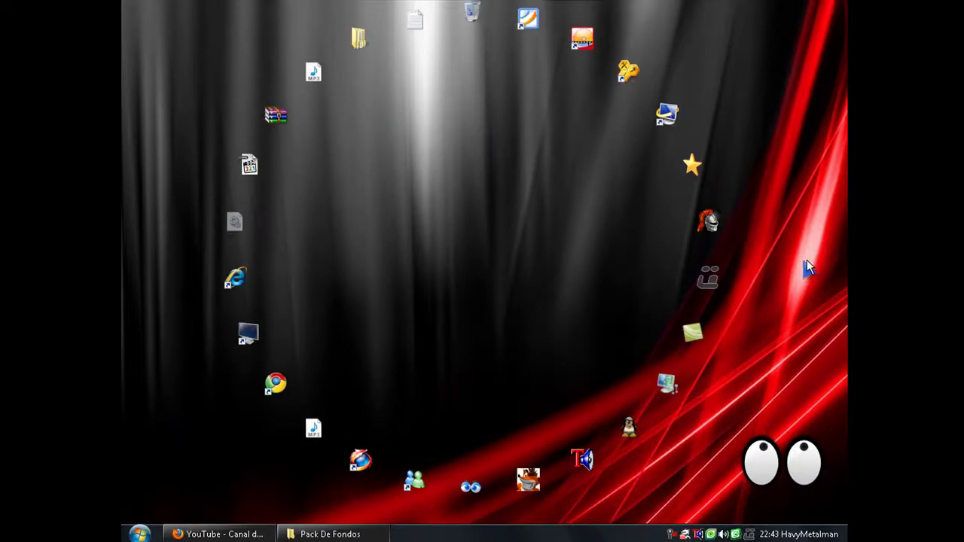
{"action": "left_click_drag", "start_coordinate": [769, 15], "coordinate": [252, 501]}
{"action": "left_click_drag", "start_coordinate": [672, 476], "coordinate": [169, 49]}
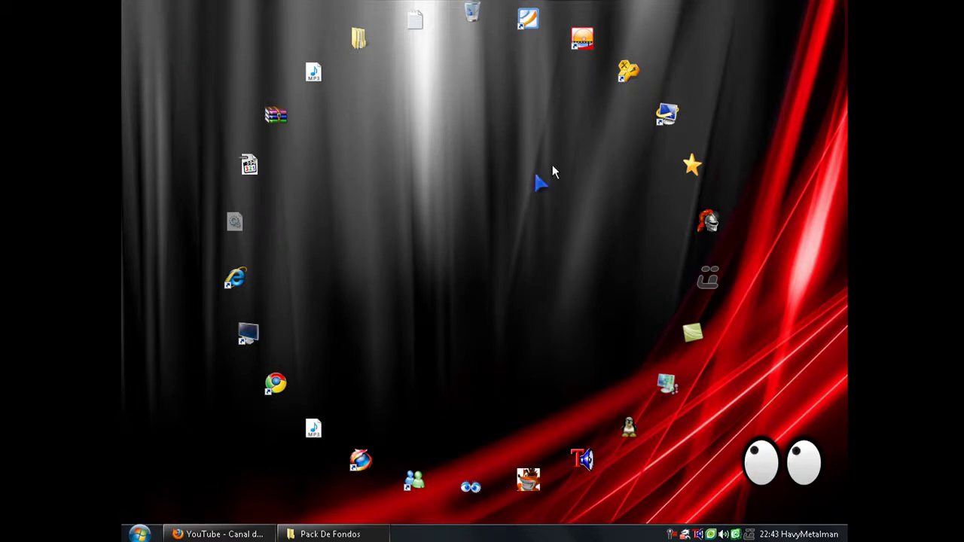
{"action": "left_click_drag", "start_coordinate": [582, 125], "coordinate": [555, 182]}
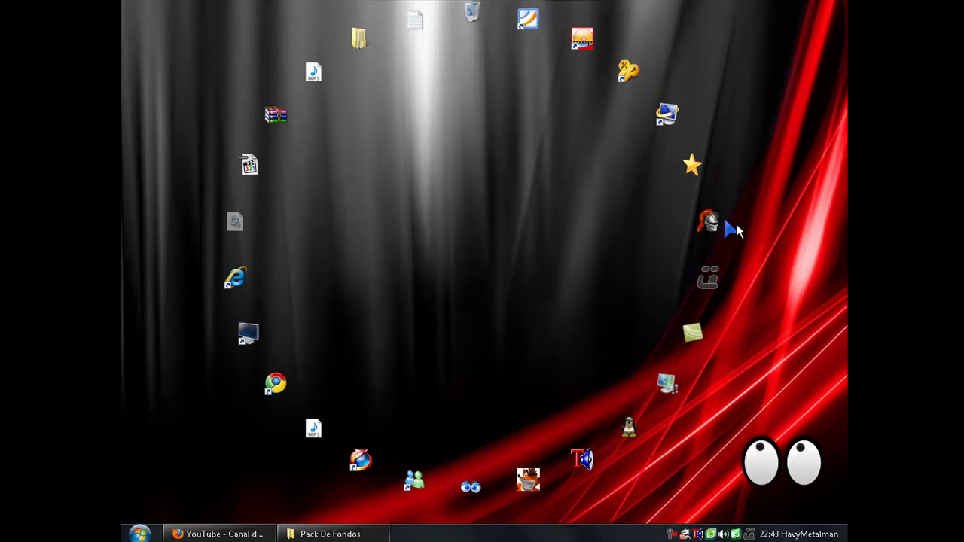
{"action": "double_click", "coordinate": [628, 426]}
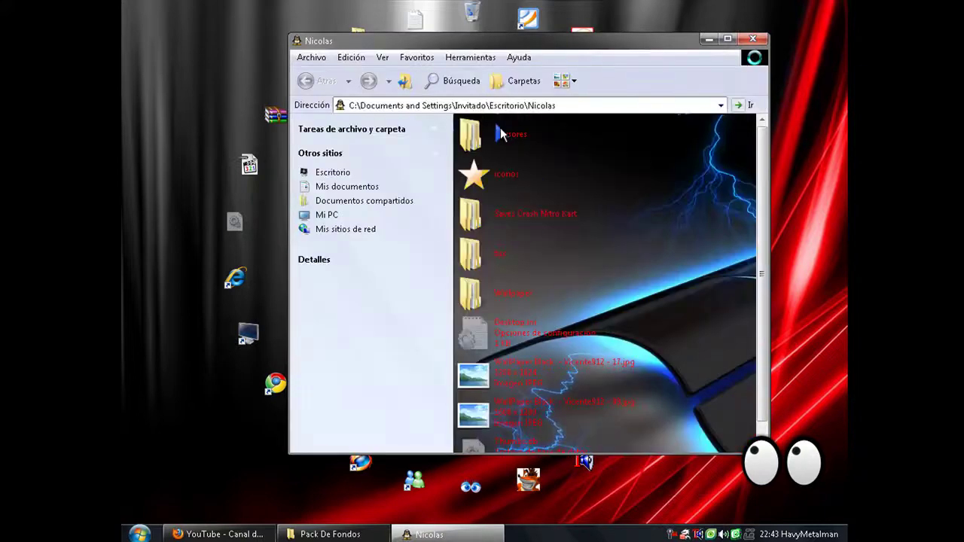
{"action": "double_click", "coordinate": [501, 134]}
{"action": "left_click", "coordinate": [753, 42]}
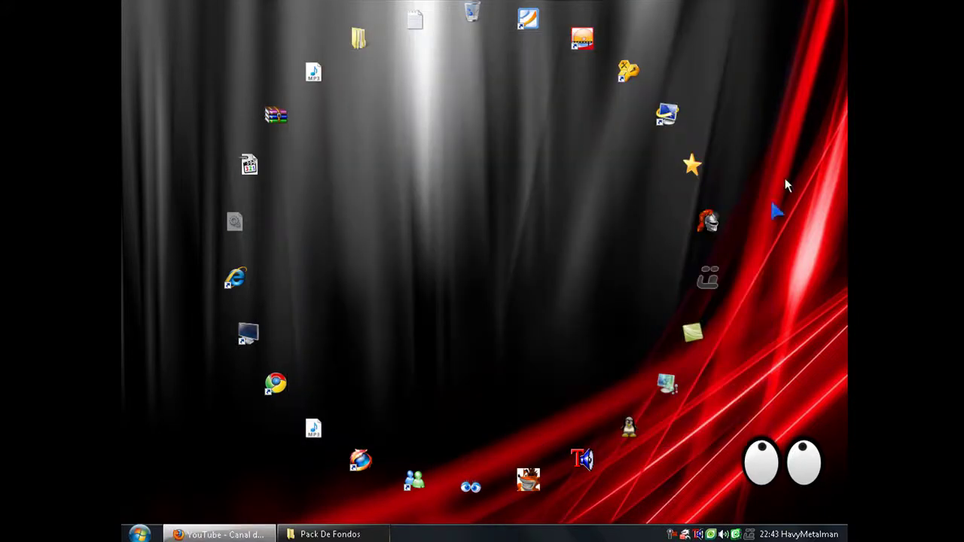
{"action": "mouse_move", "coordinate": [775, 39]}
{"action": "left_mouse_down"}
{"action": "mouse_move", "coordinate": [267, 310]}
{"action": "mouse_move", "coordinate": [185, 495]}
{"action": "mouse_move", "coordinate": [510, 221]}
{"action": "mouse_move", "coordinate": [766, 25]}
{"action": "mouse_move", "coordinate": [805, 29]}
{"action": "left_mouse_up"}
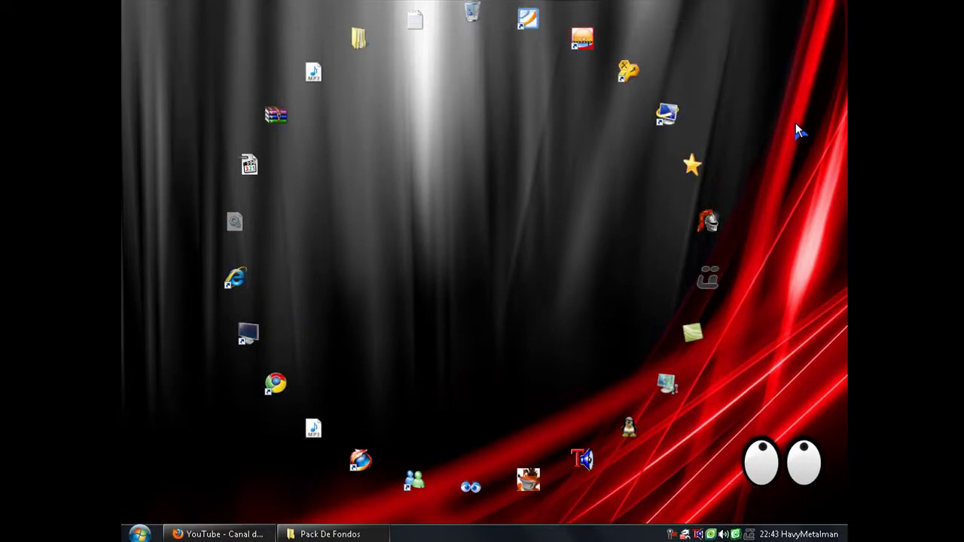
{"action": "left_click_drag", "start_coordinate": [614, 151], "coordinate": [412, 294]}
{"action": "mouse_move", "coordinate": [467, 6]}
{"action": "left_click_drag", "start_coordinate": [769, 49], "coordinate": [827, 17]}
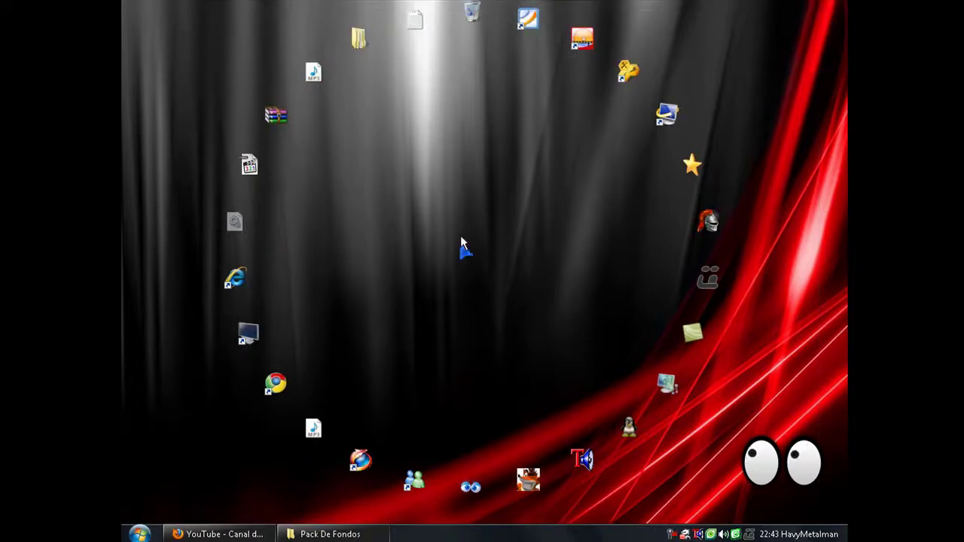